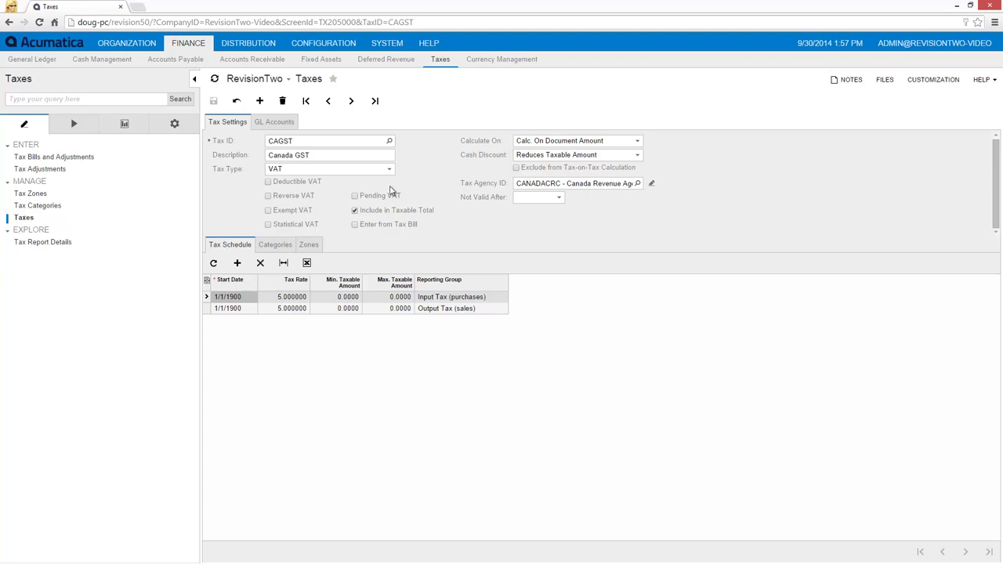
Step: Review the tax calculation and cash discount options without changing them
click(637, 142)
click(638, 142)
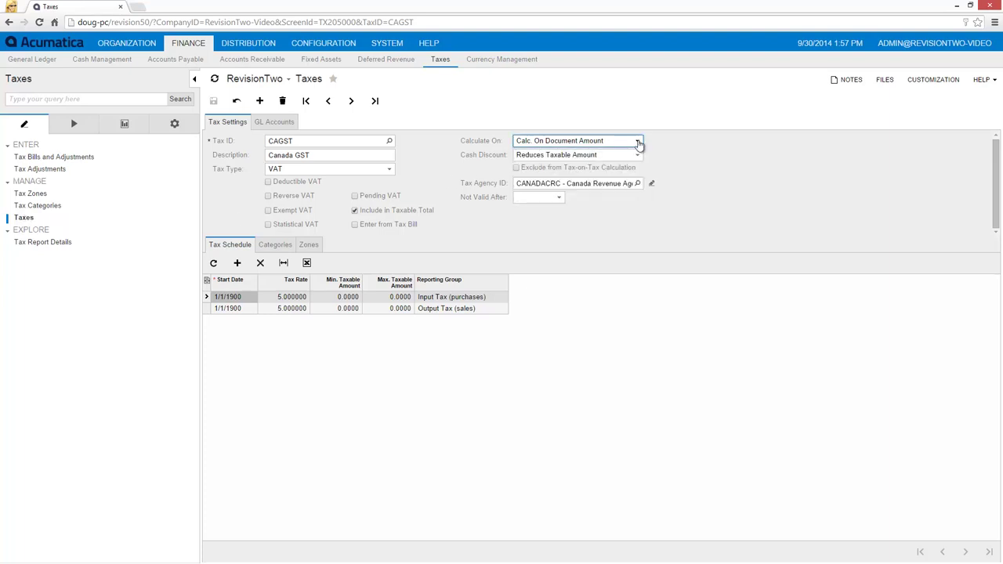
click(639, 156)
click(639, 155)
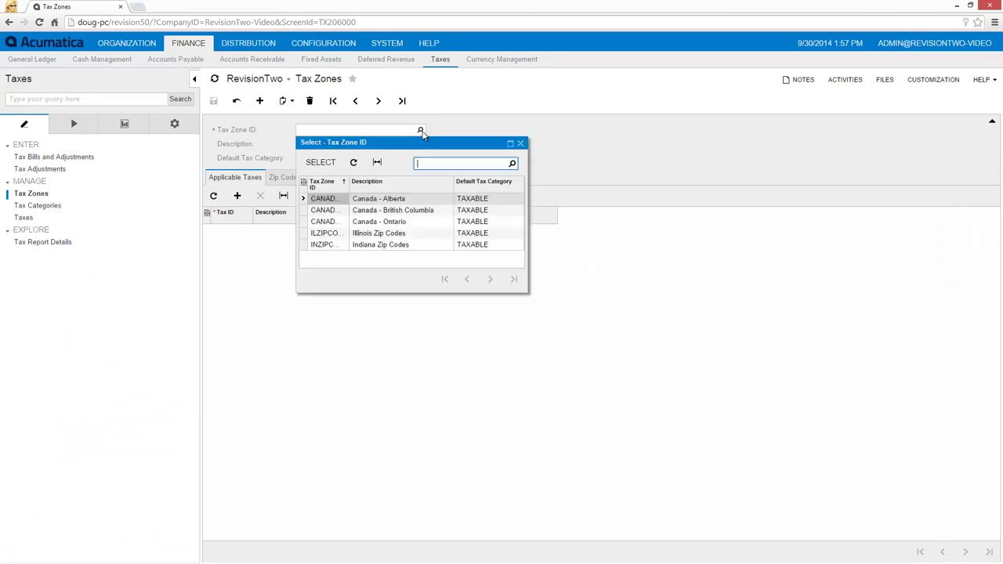
Step: Open the CANADAAB Alberta tax zone, then load the EXEMPT and TAXABLE tax categories
double_click(370, 199)
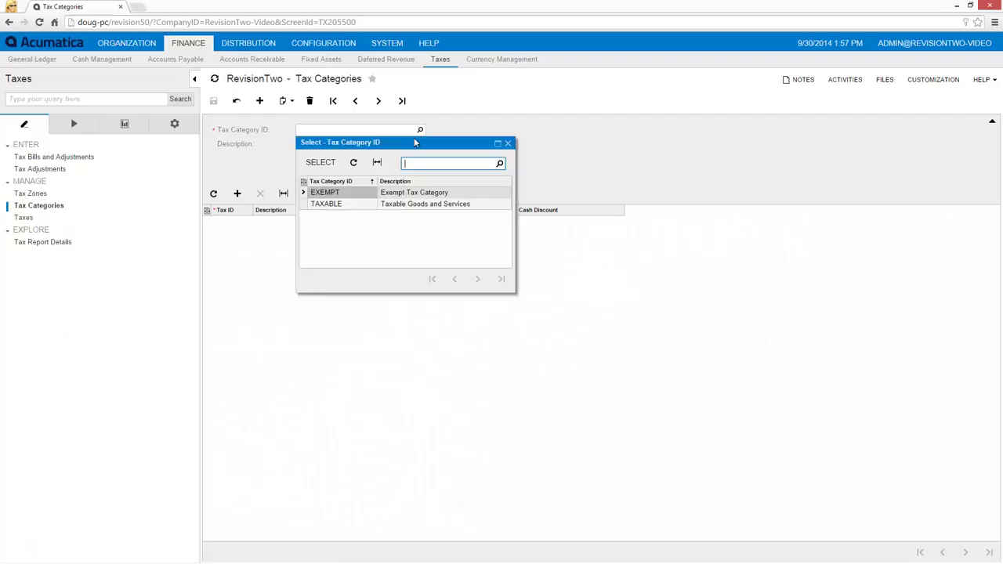
click(332, 192)
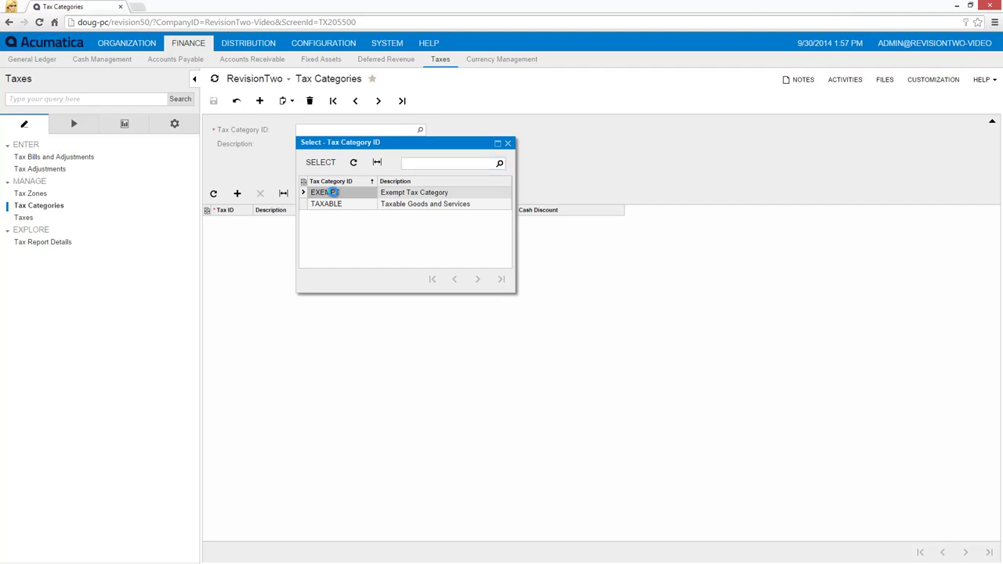
click(420, 130)
double_click(335, 203)
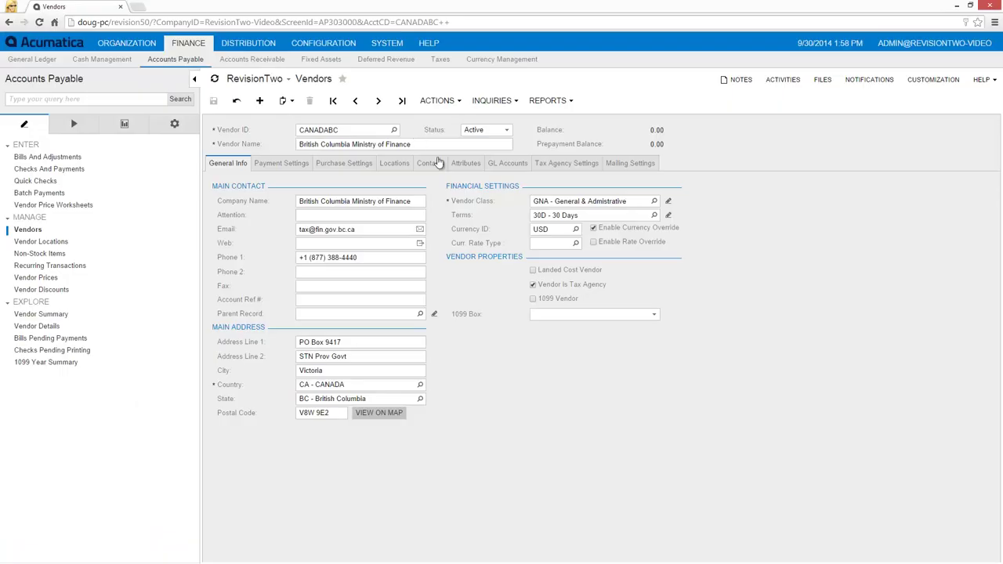
Step: Keep CANADABC flagged as a tax agency and view its monthly reporting and 24100/17000/66200 accounts
click(533, 286)
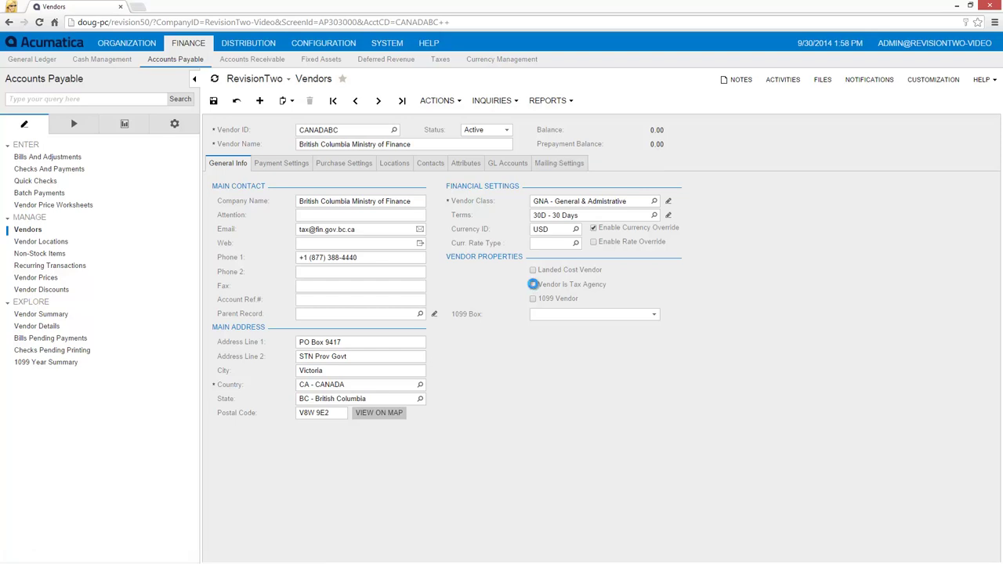
click(533, 285)
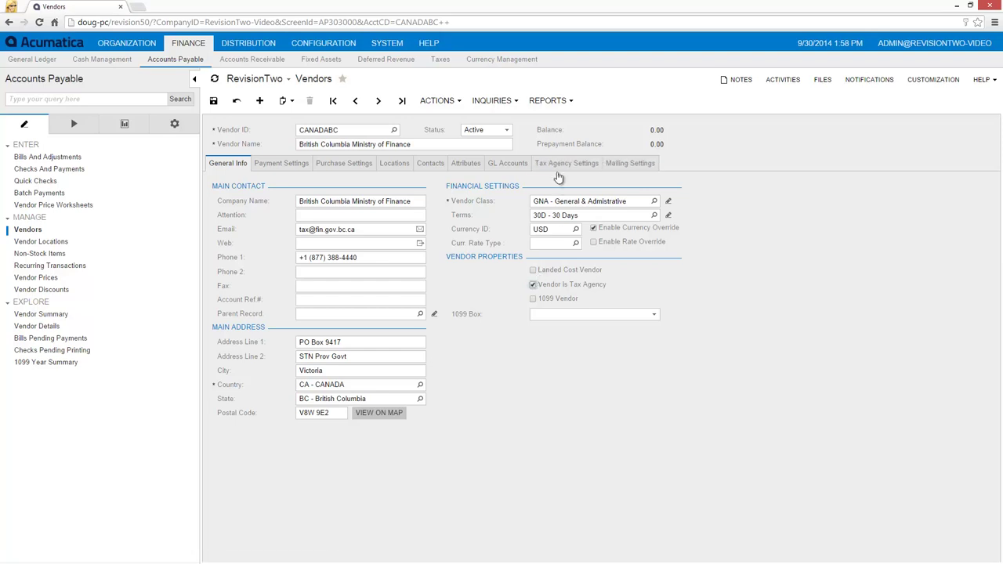
click(558, 169)
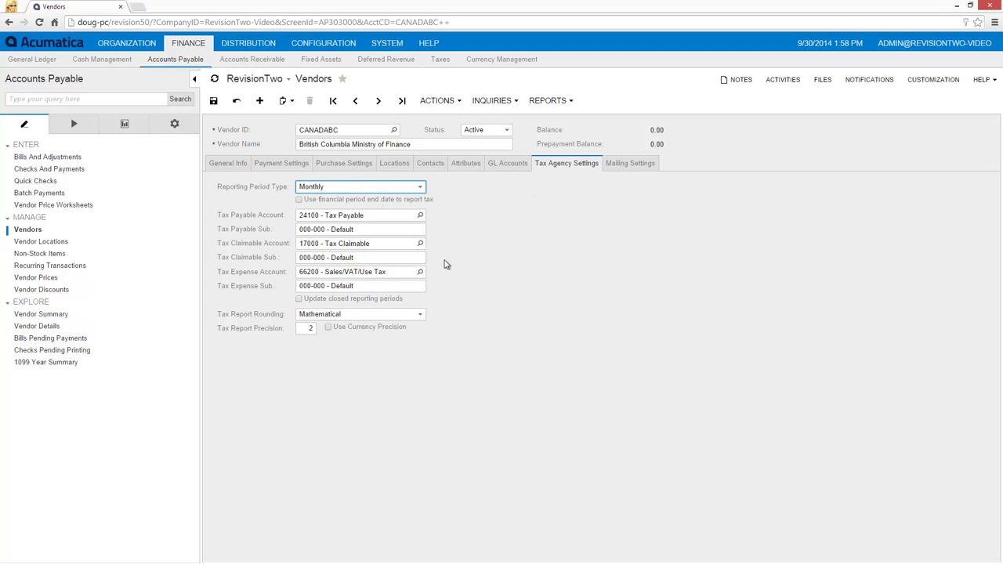
Step: Review CANADACRC's GST report lines, widening Update With and keeping line 4's rule +Output-Input
click(438, 60)
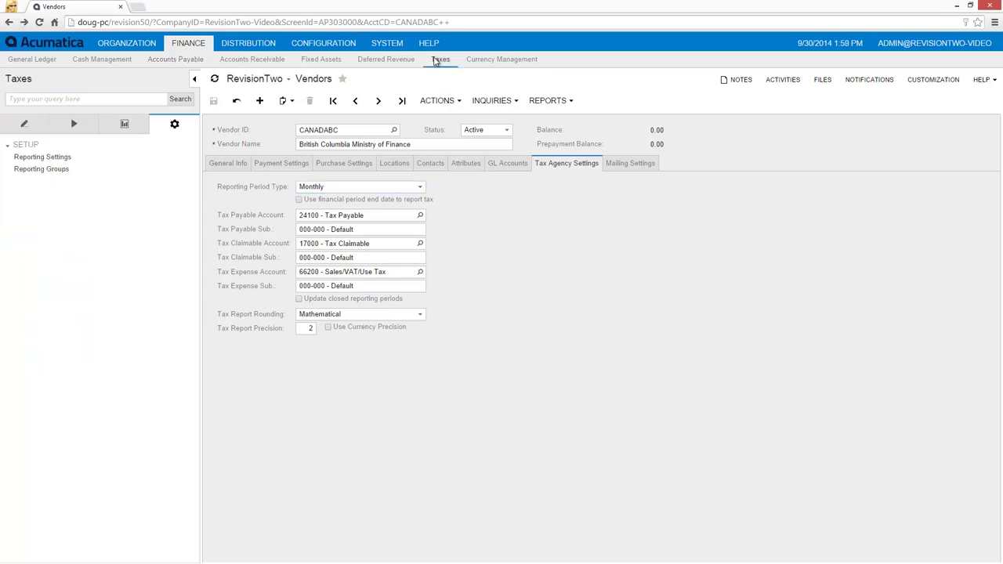
click(43, 157)
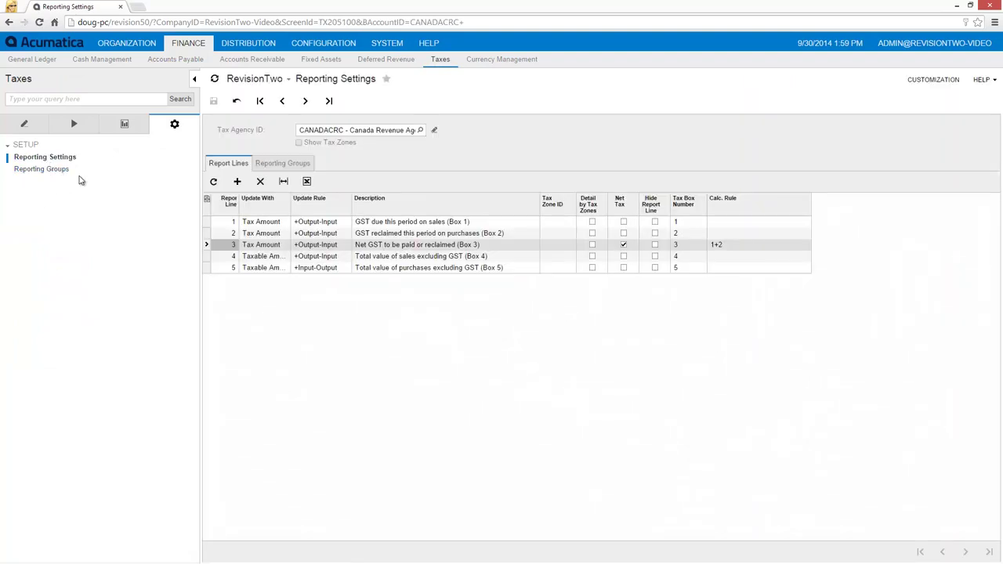
drag(291, 202, 305, 208)
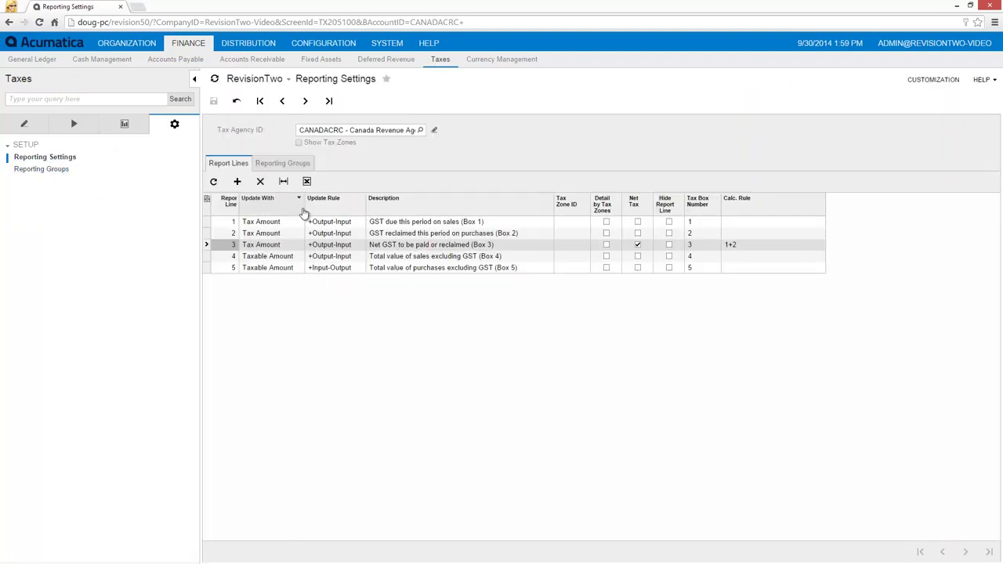
click(288, 259)
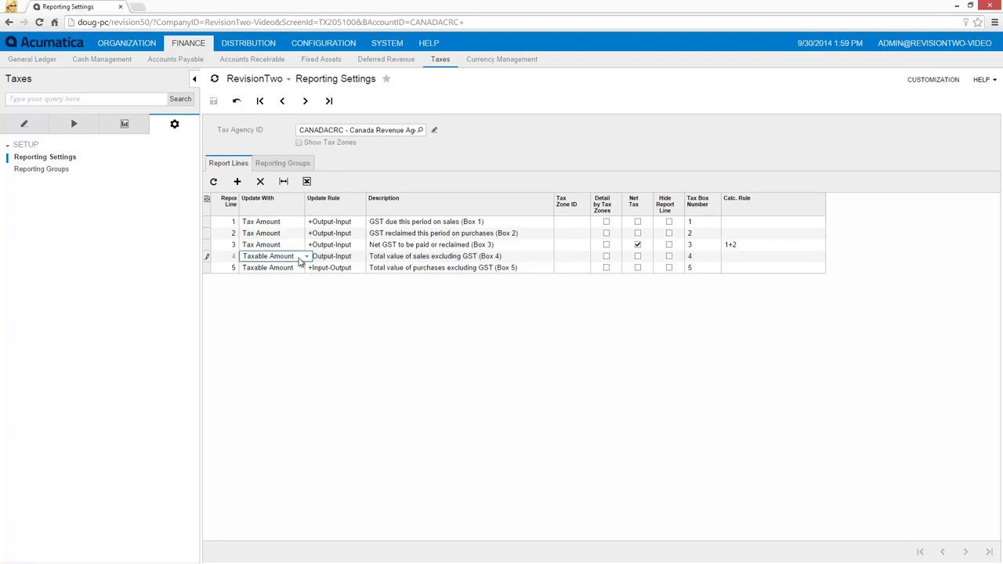
click(307, 259)
click(309, 259)
click(348, 257)
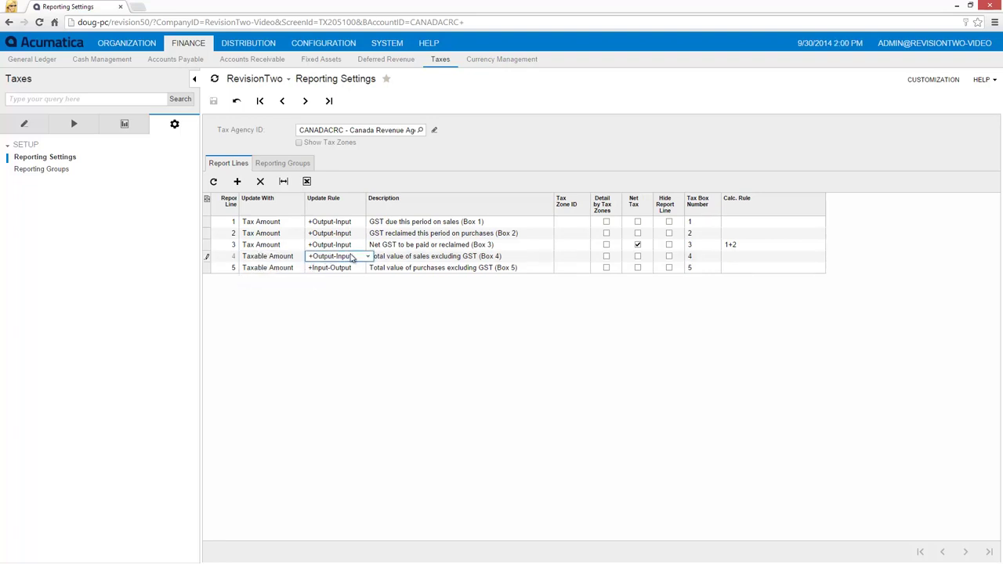
click(366, 257)
click(367, 257)
Step: Review the agency's reporting groups and the Output Tax group's type choices
click(284, 164)
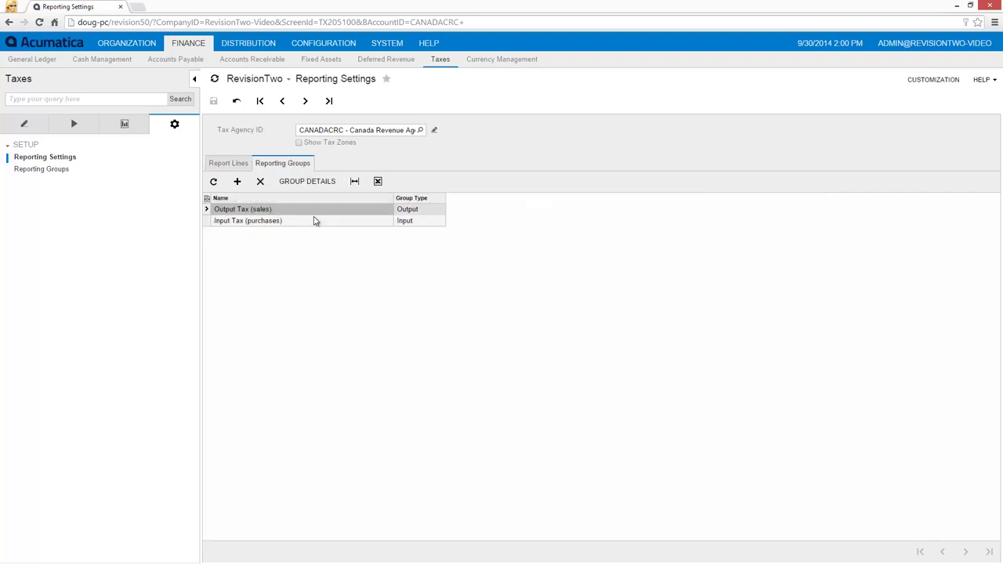
click(423, 212)
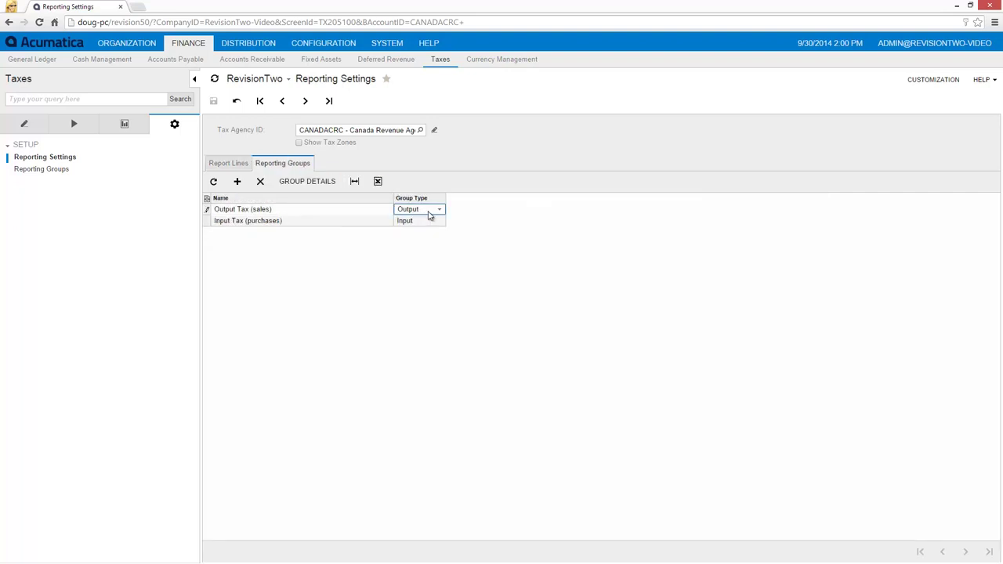
click(439, 209)
click(439, 209)
Step: Load CANADACRC's reporting groups 1 Output Tax and 2 Input Tax in Reporting Groups
click(63, 171)
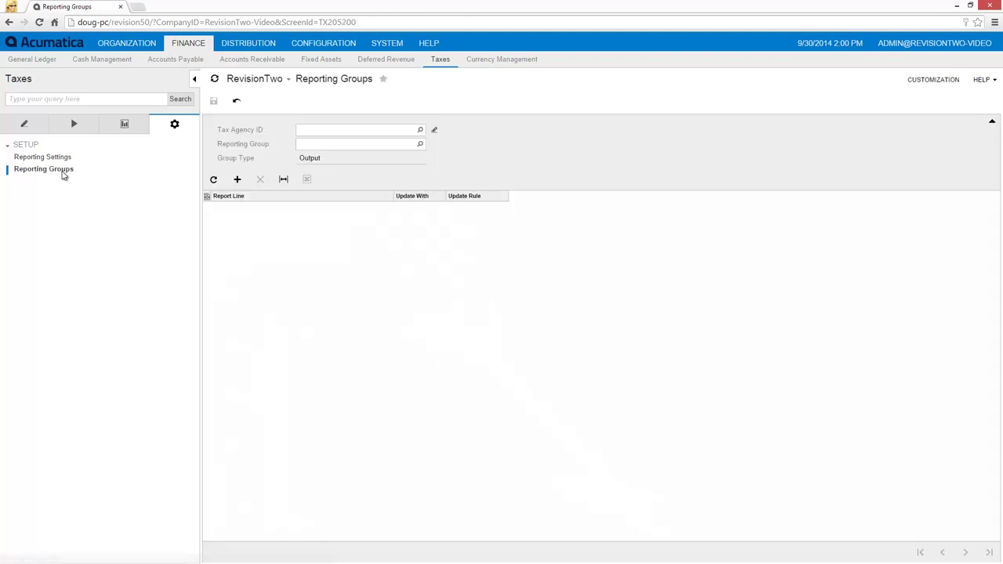
click(420, 130)
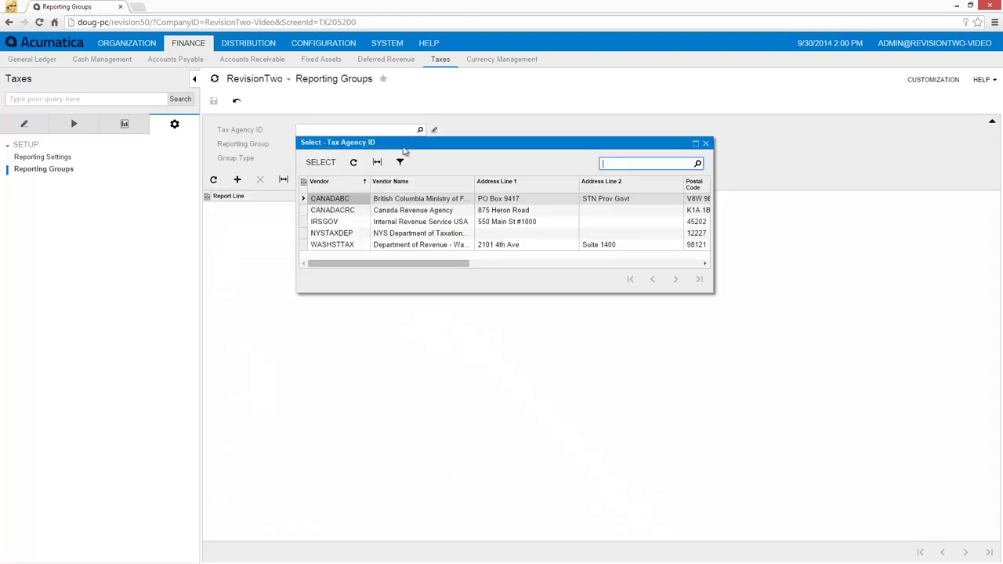
double_click(344, 213)
click(420, 144)
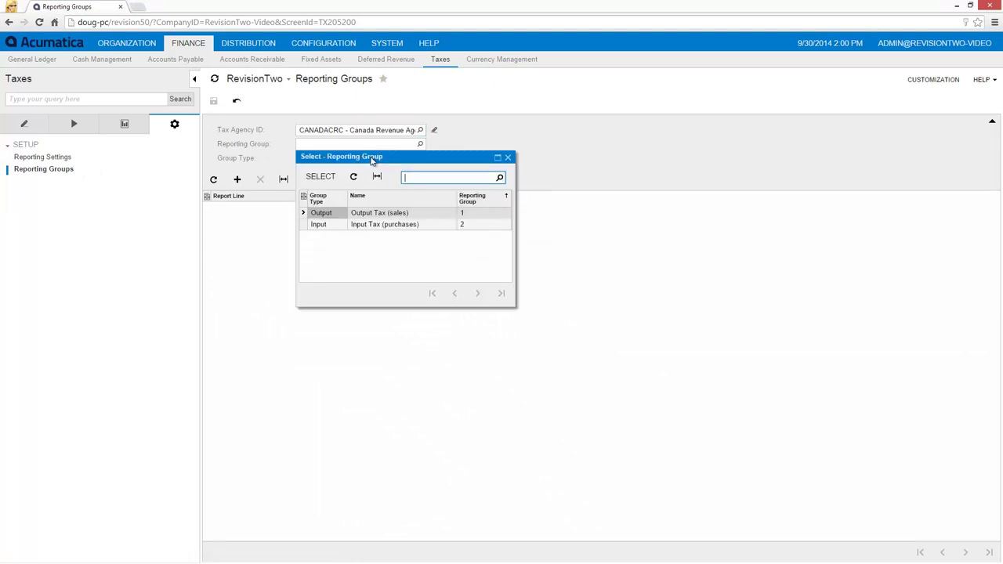
double_click(322, 212)
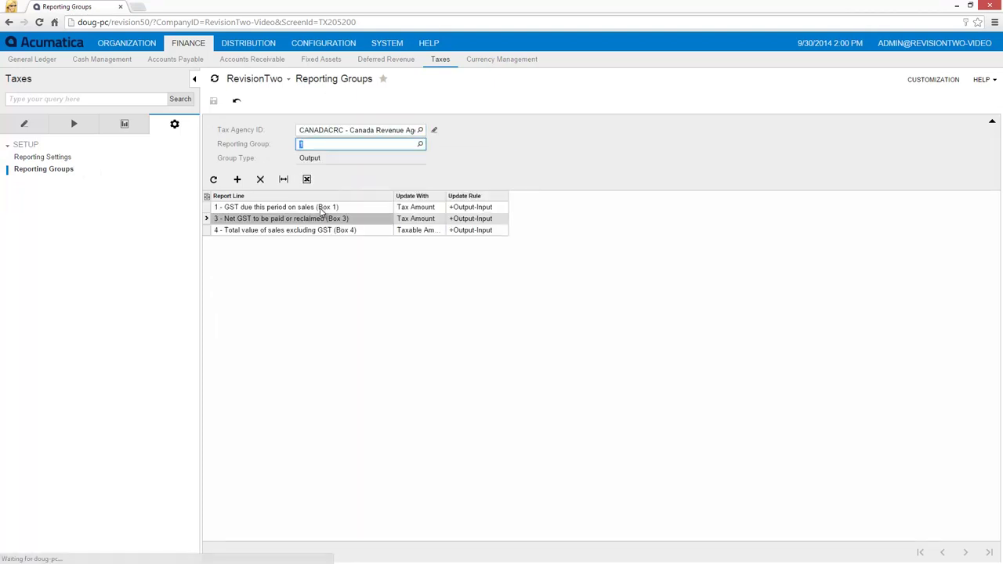
click(420, 144)
double_click(342, 224)
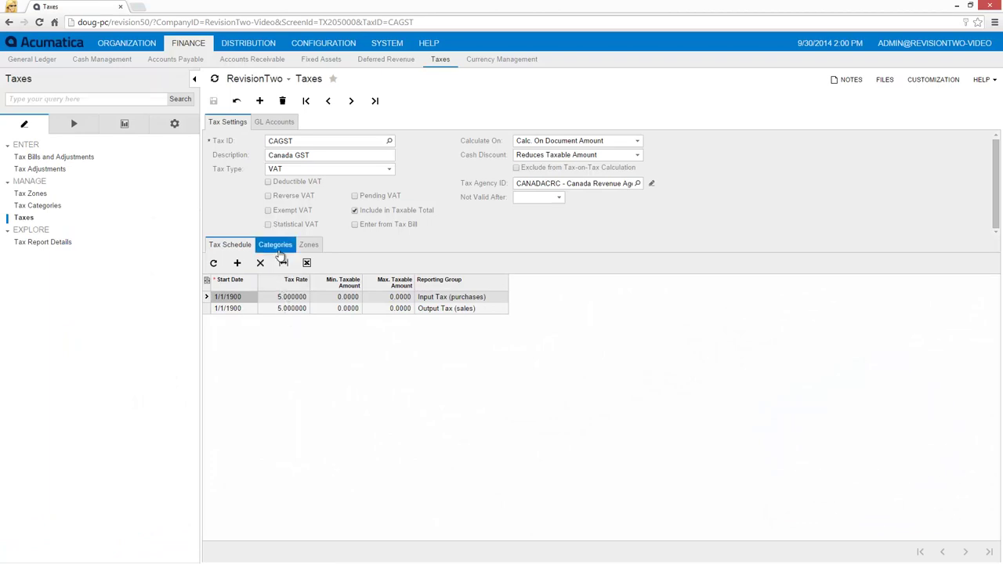
Step: Review CAGST's tax categories and zones, then bring up Prepare Tax Report for 09-2014
click(279, 254)
click(310, 248)
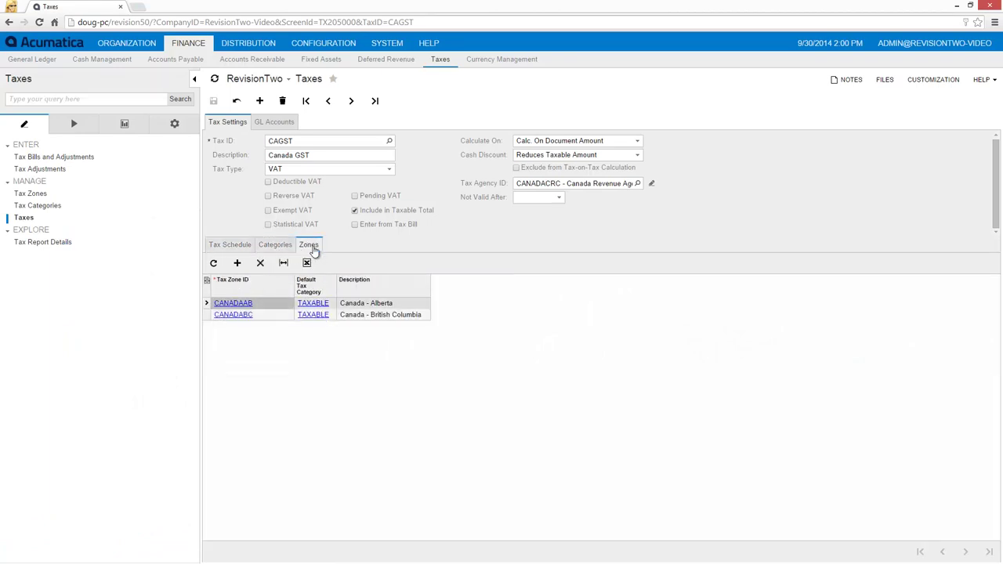
click(73, 124)
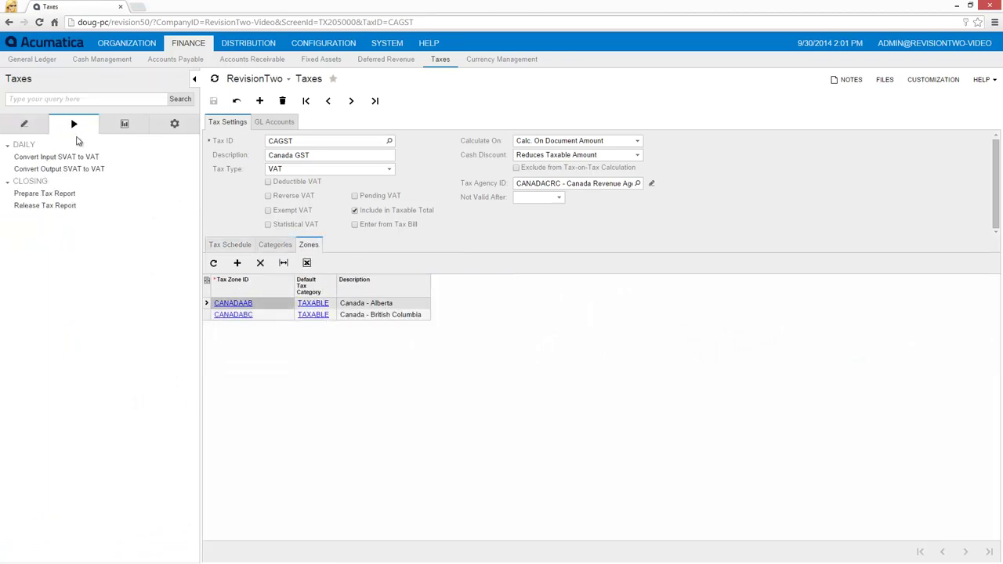
click(56, 193)
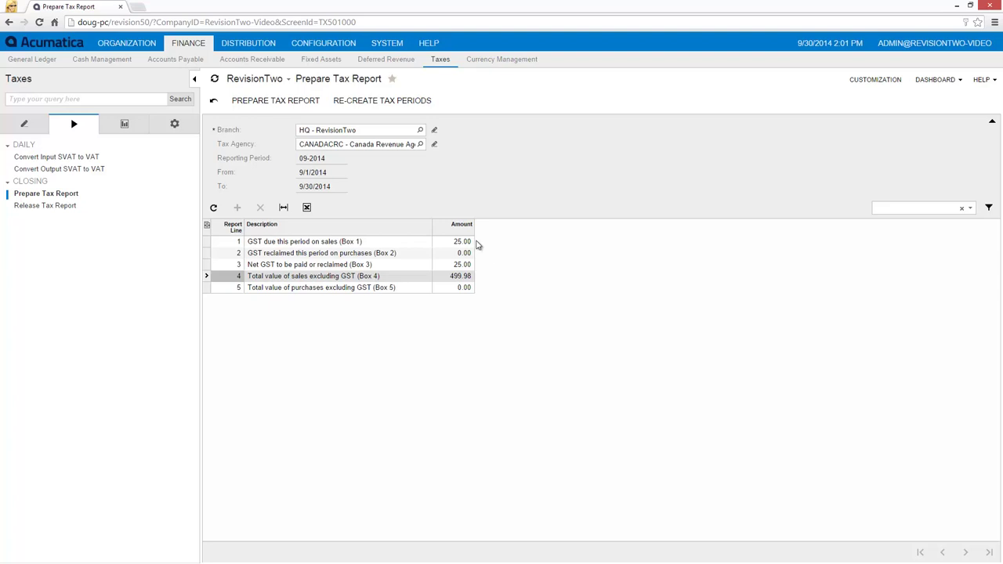
Step: Start a new invoice for customer VANCOUVER and check its delivery and tax zone settings
click(269, 69)
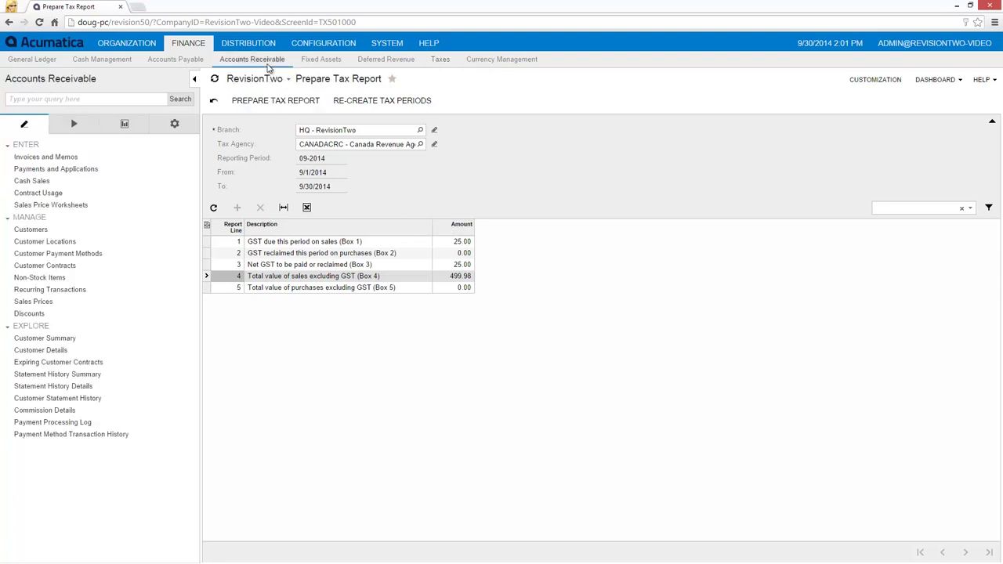
click(65, 158)
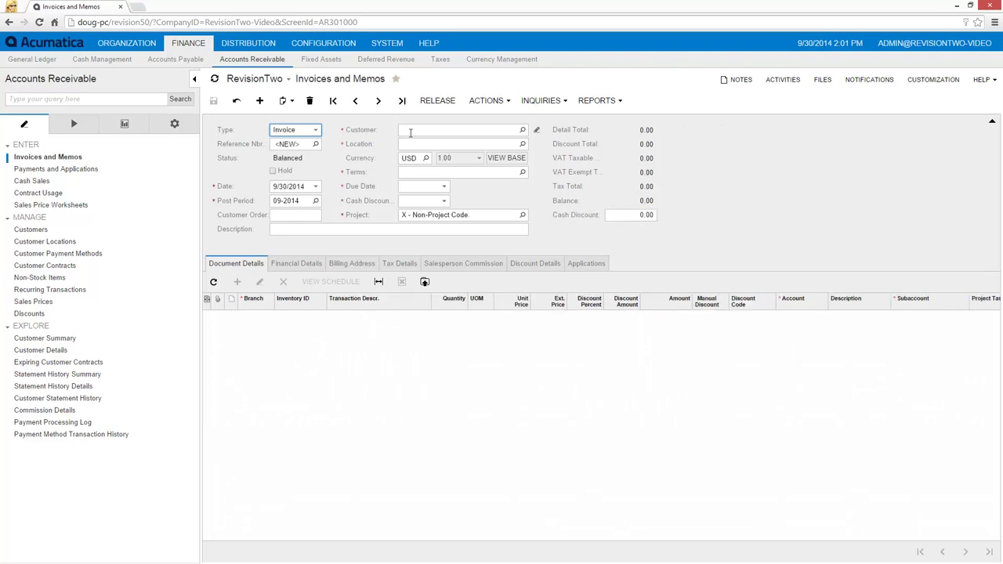
click(439, 130)
text(van)
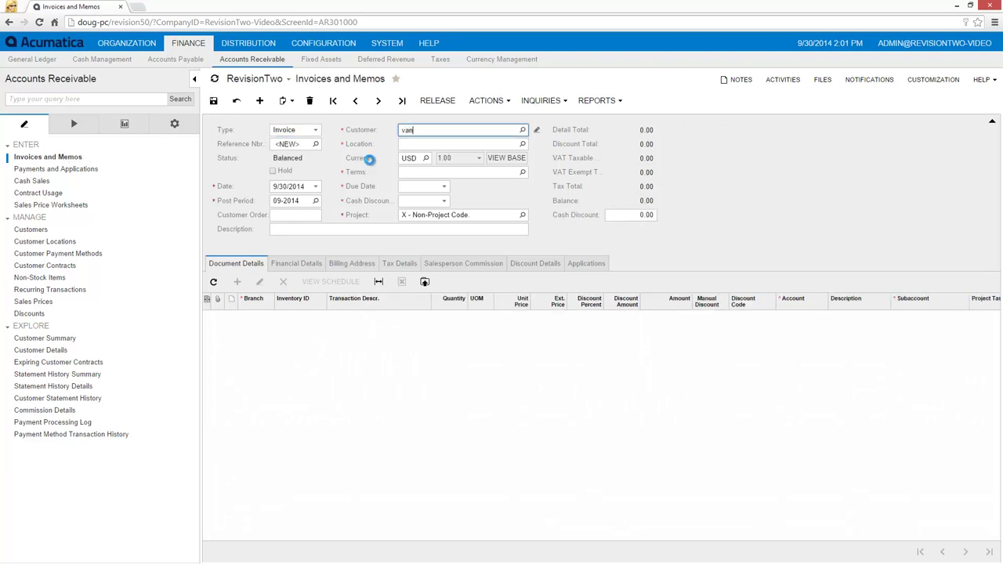
click(476, 141)
click(535, 130)
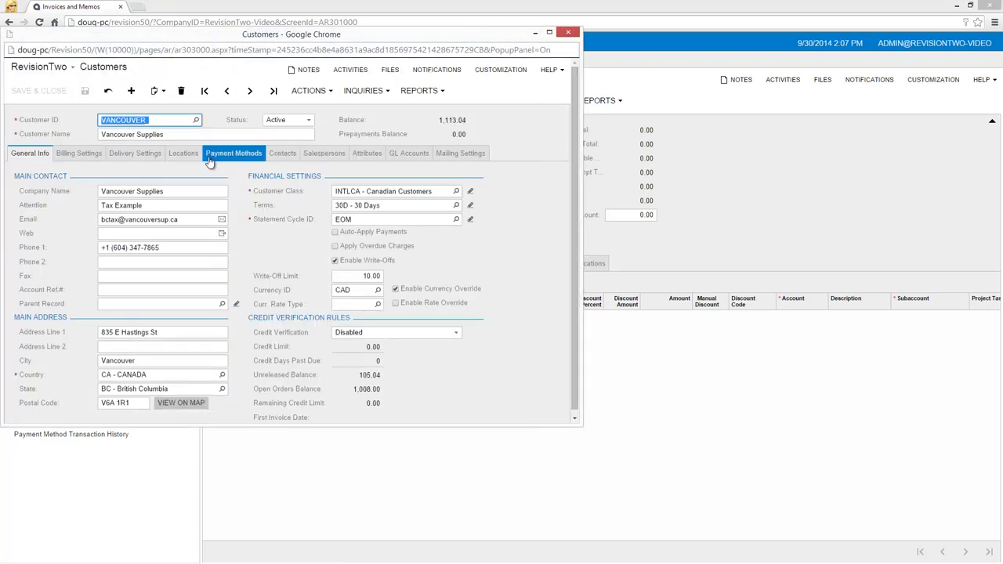
click(135, 153)
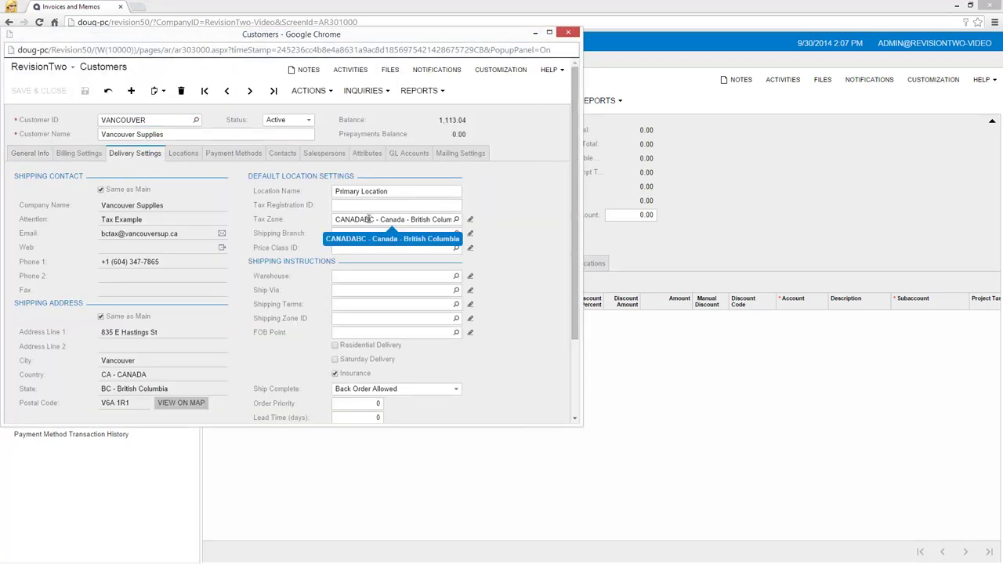
click(568, 33)
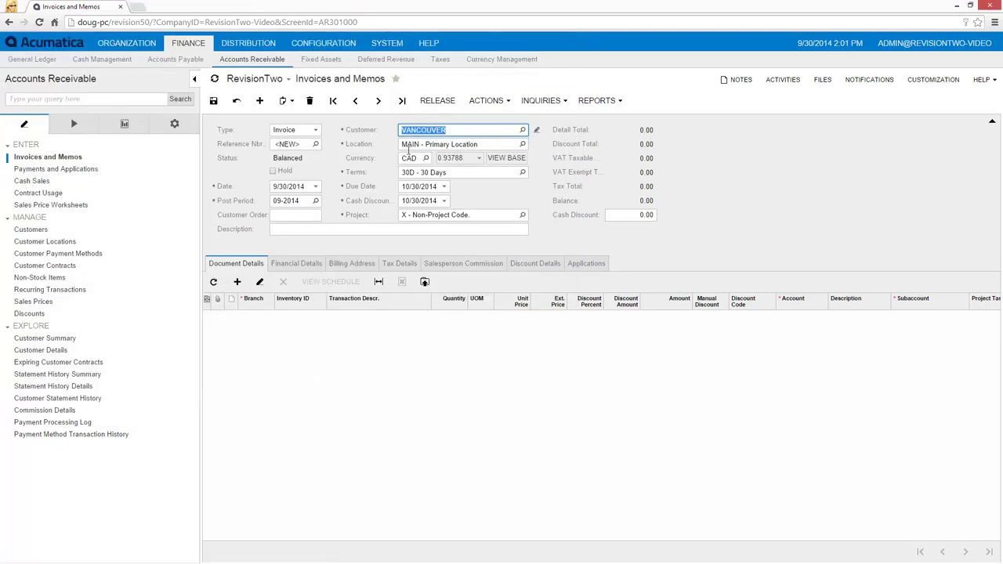
Step: Add description 'sample tax invoice' and an ADMCHARGE line, verify 7.00 PST and 5.00 GST, and release
click(329, 229)
text(sample tax invoice)
click(237, 281)
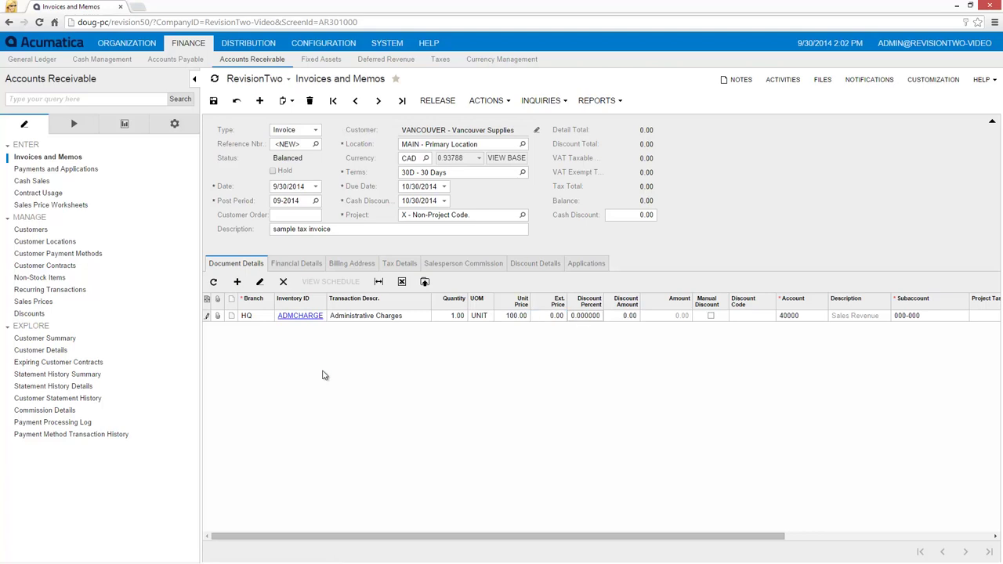
key(Tab)
key(Tab)
key(Tab)
key(Tab)
key(Tab)
key(Tab)
key(Tab)
key(Tab)
key(Tab)
key(Tab)
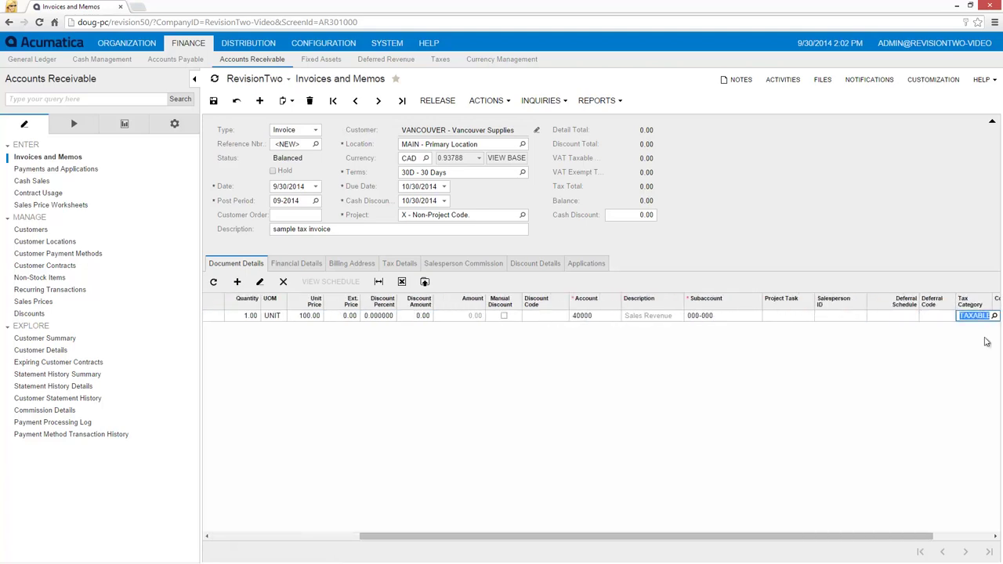
key(Tab)
key(Tab)
key(Tab)
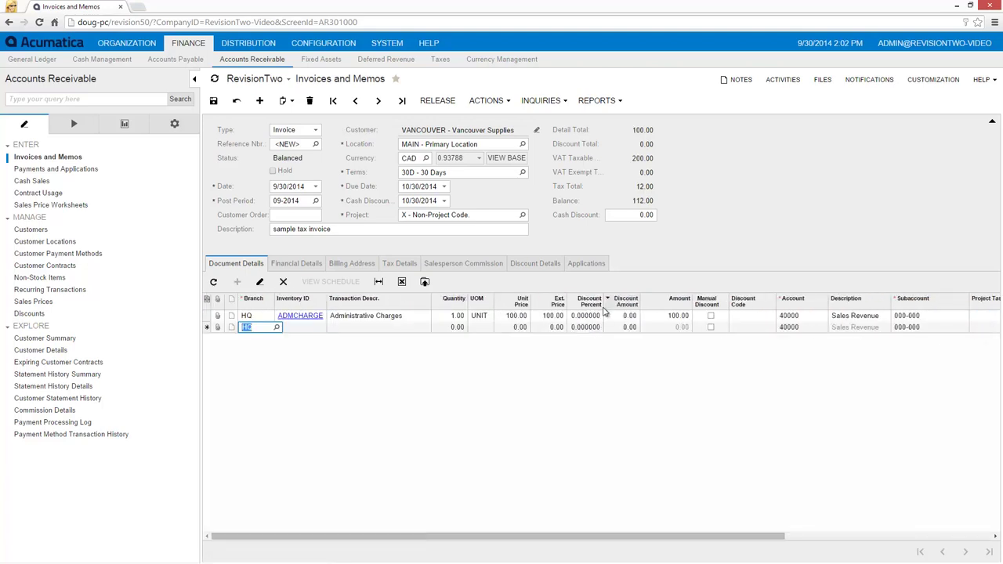
click(399, 264)
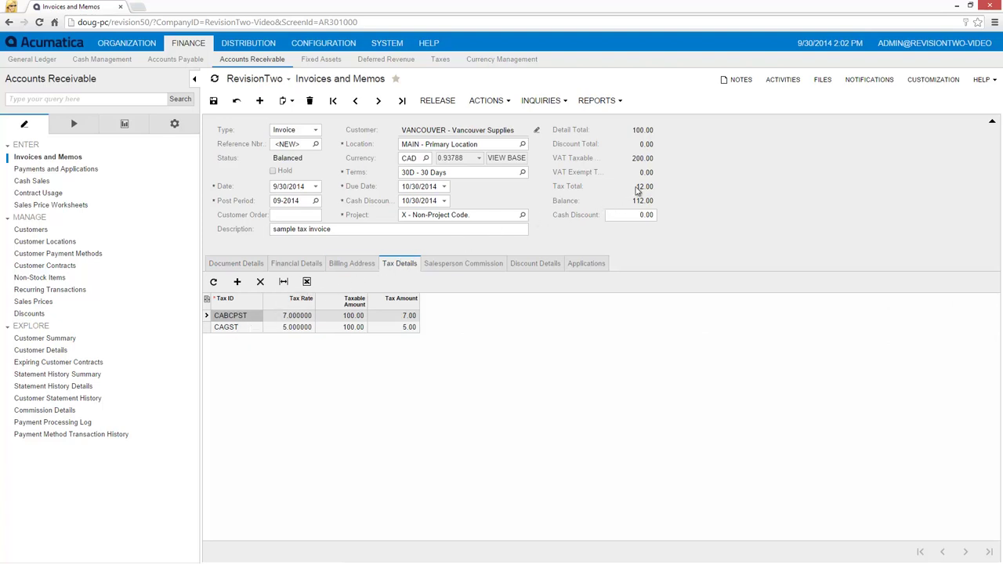
click(430, 97)
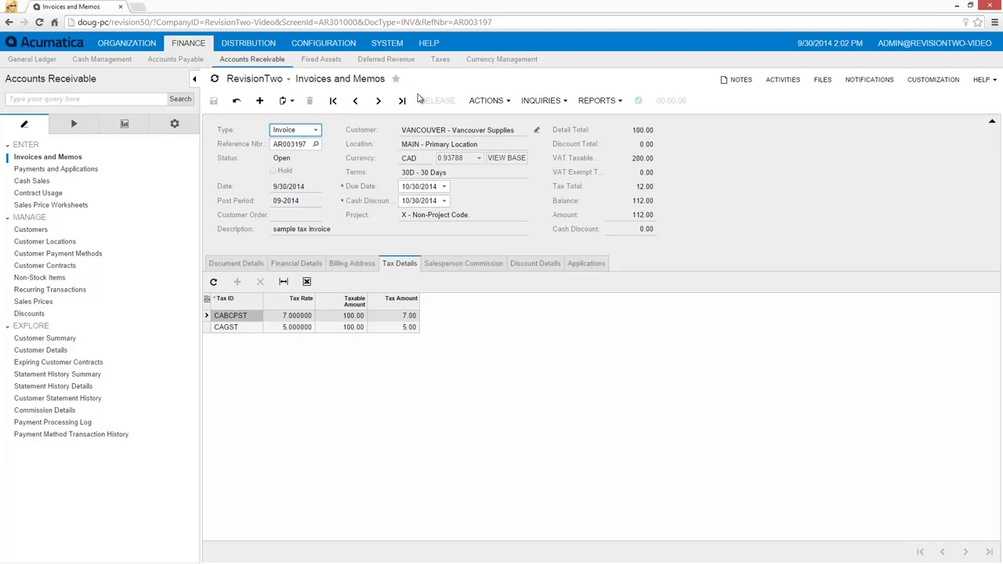
Step: Load bill 000439 and view its tax details: 3,450.00 CAGST on 69,000.00 taxable
click(191, 61)
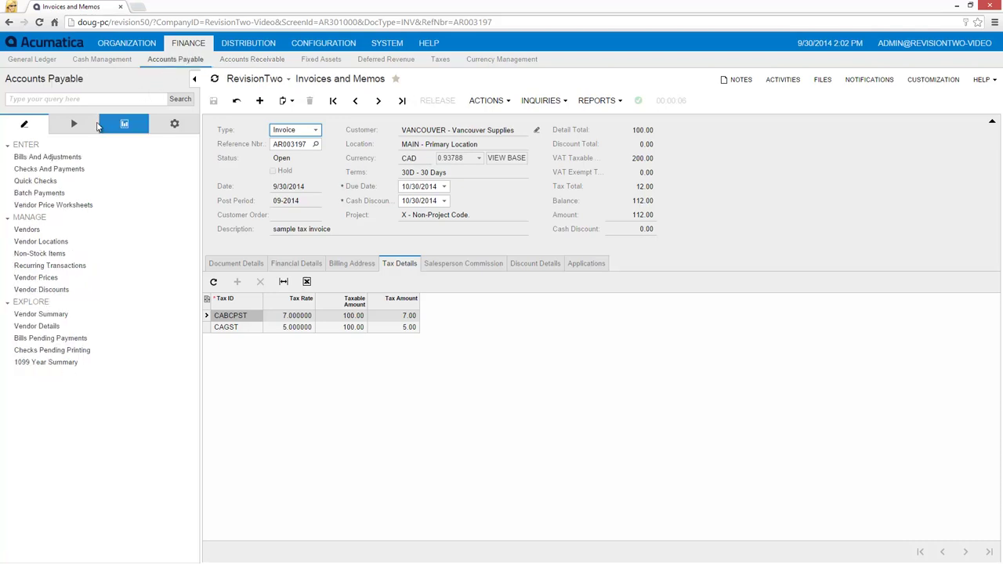
click(49, 158)
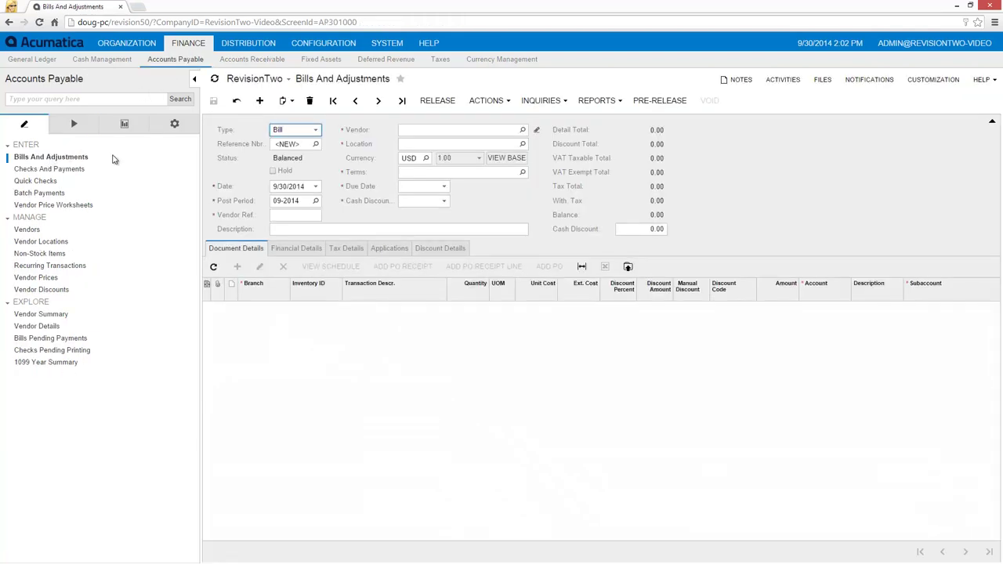
click(315, 144)
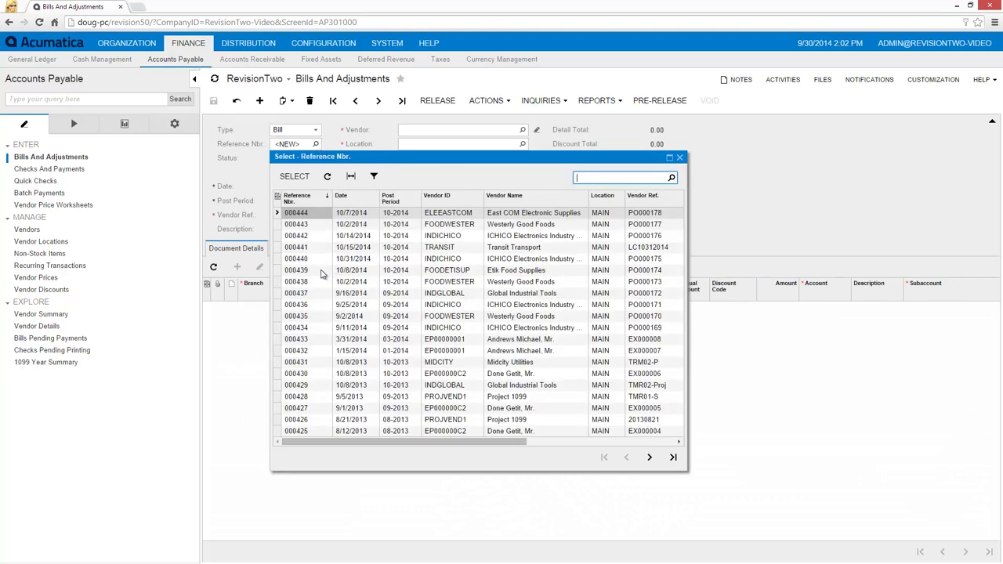
double_click(323, 270)
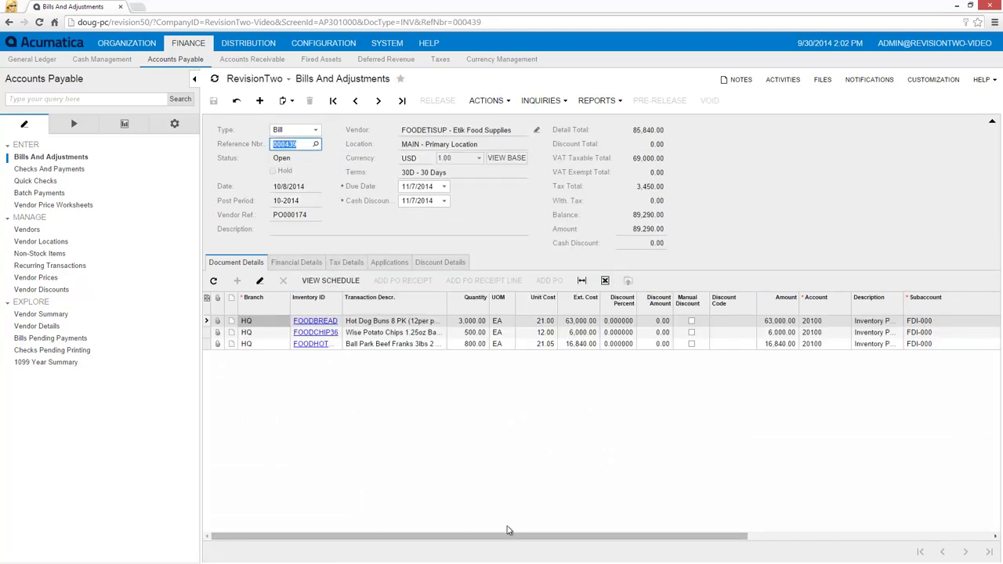
drag(513, 536, 790, 562)
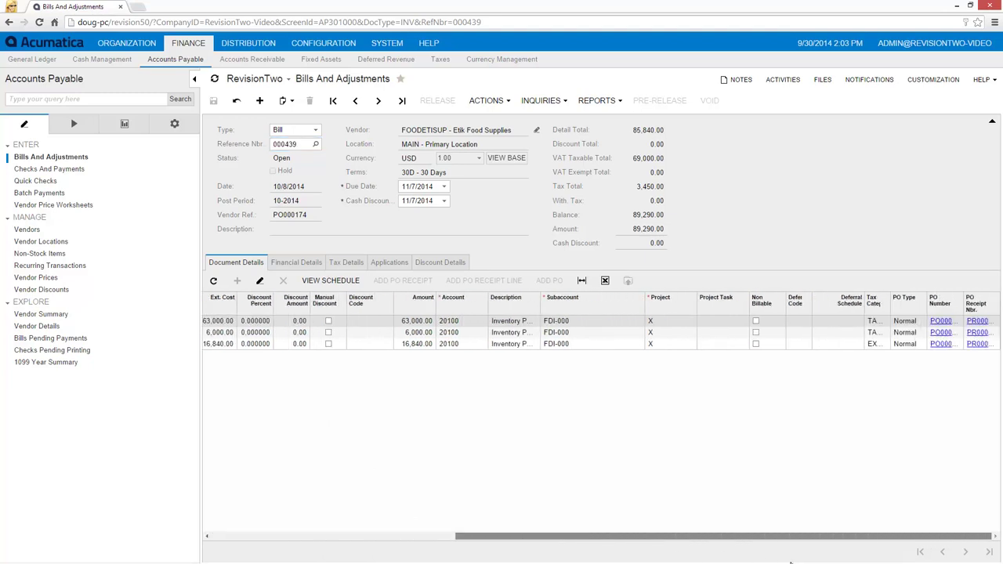
drag(891, 311, 918, 312)
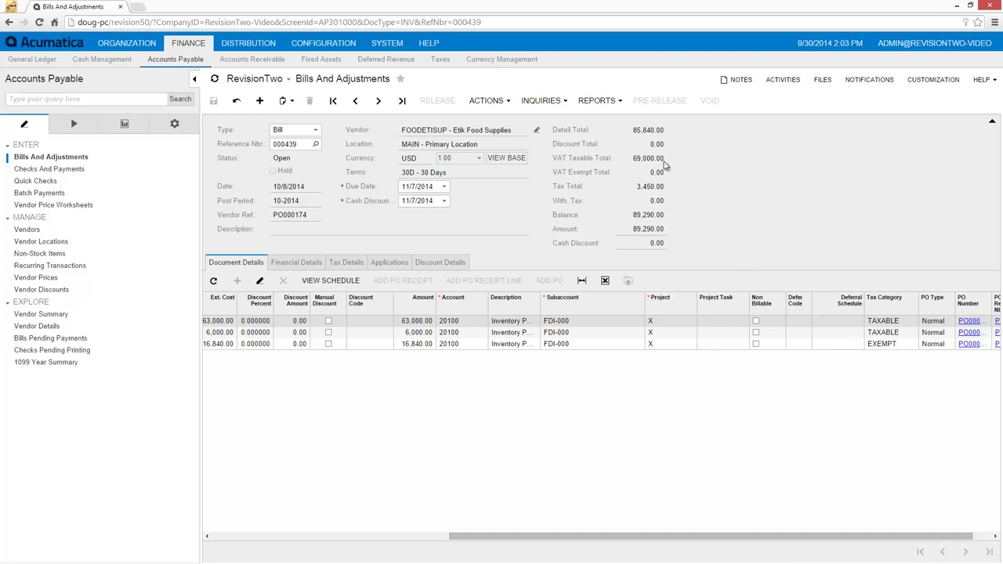
click(334, 263)
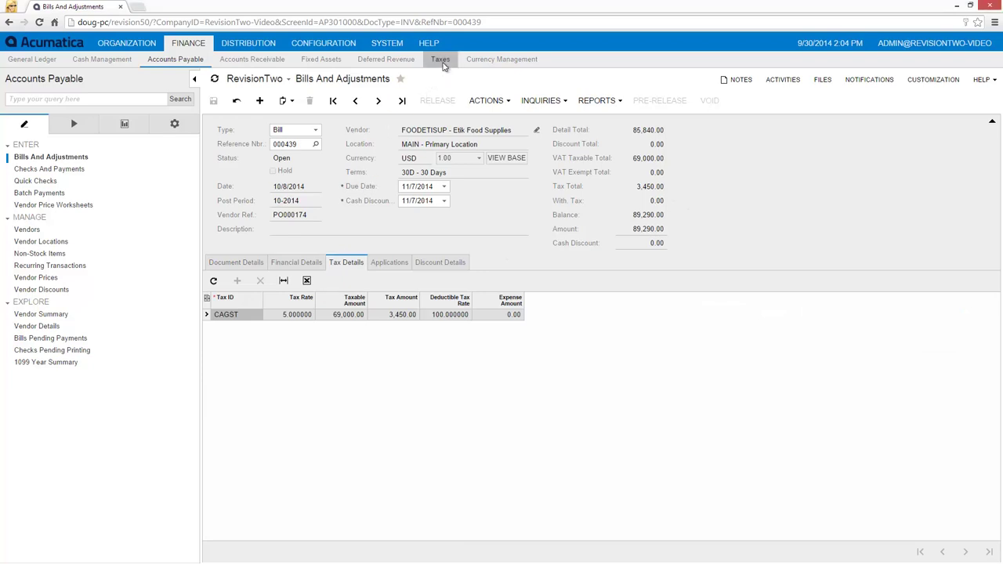
Step: Prepare the 09-2014 GST report, yielding 29.69 due on 593.77 of sales
click(441, 60)
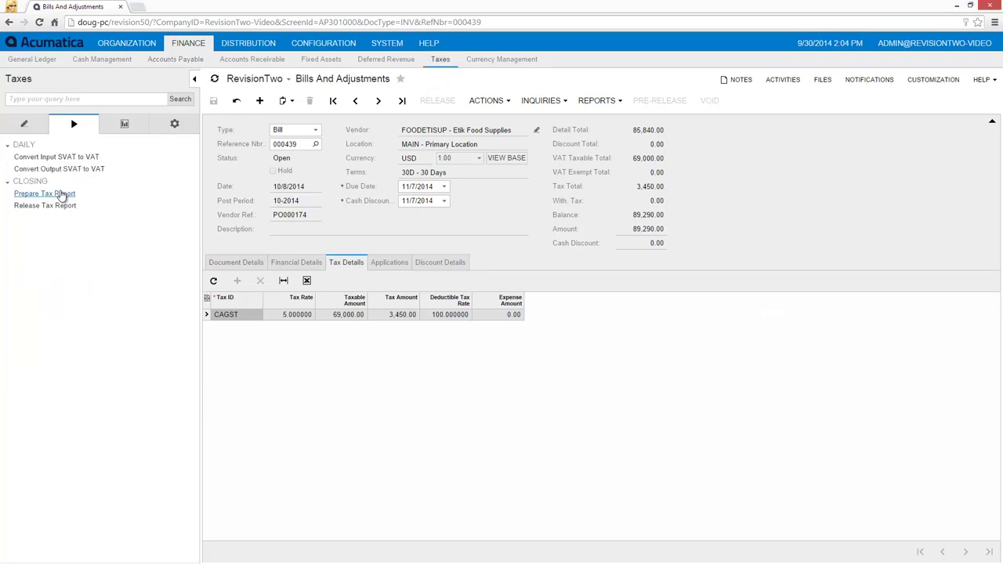
click(62, 194)
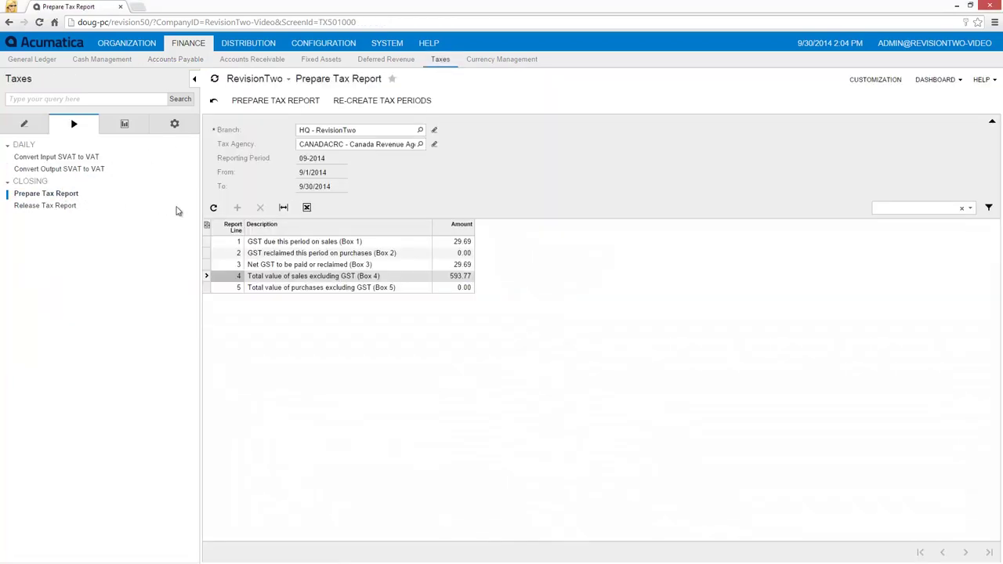
click(264, 103)
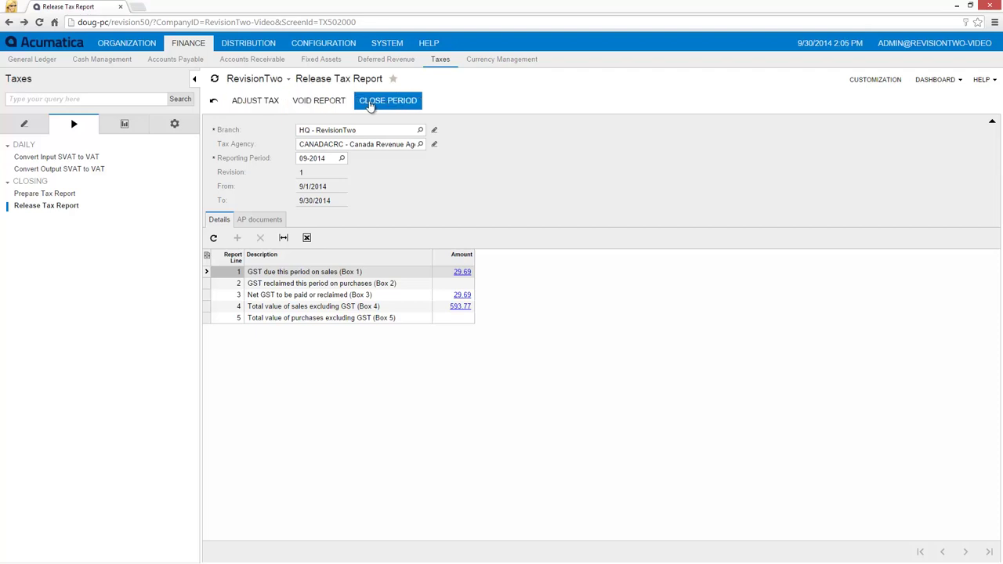
Step: Close the 09-2014 tax period and list the generated 29.69 payable document
click(371, 106)
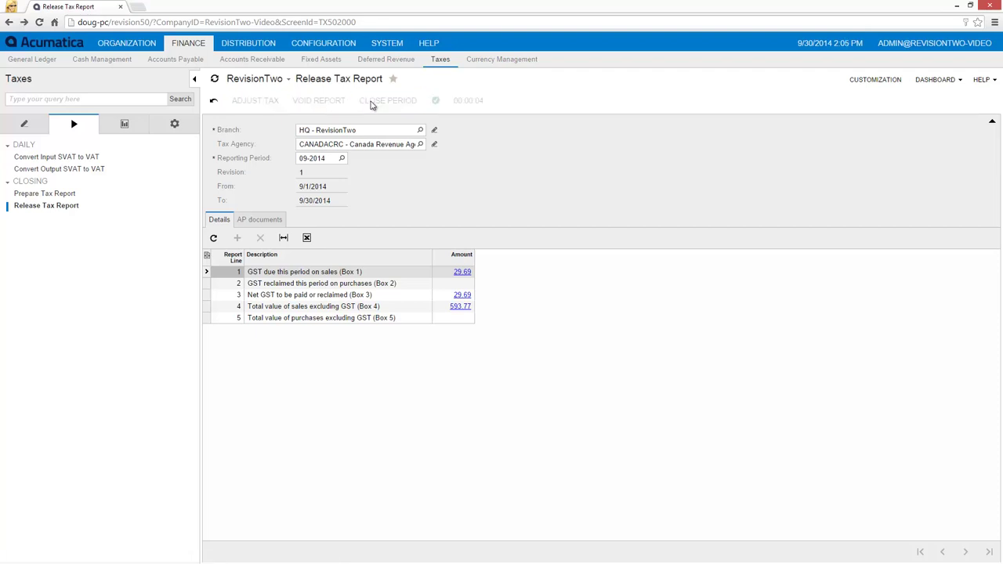
click(274, 220)
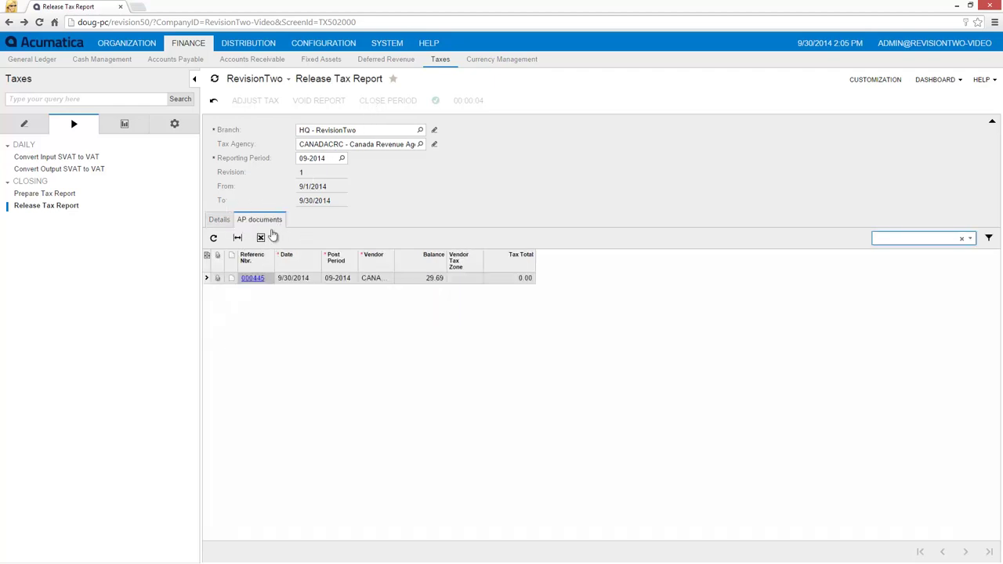